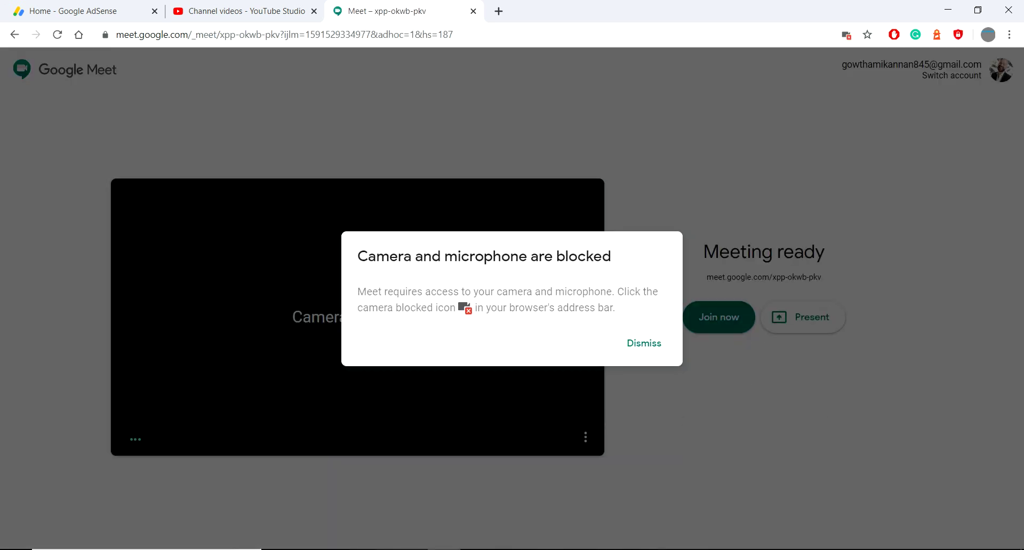
Step: Dismiss the blocked camera notice, join the meeting, and close the joining-info popup
{"action": "left_click", "coordinate": [644, 343]}
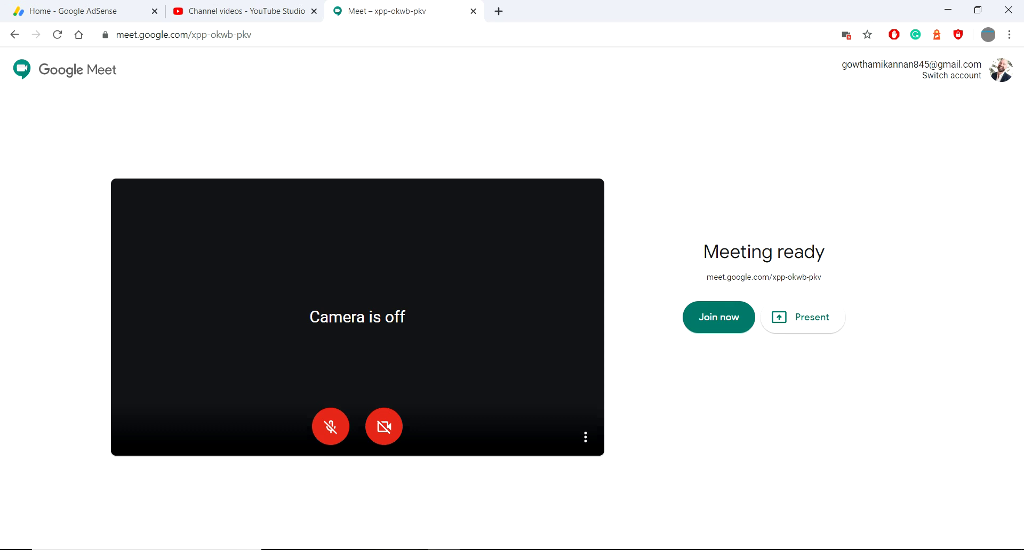
{"action": "left_click", "coordinate": [718, 317]}
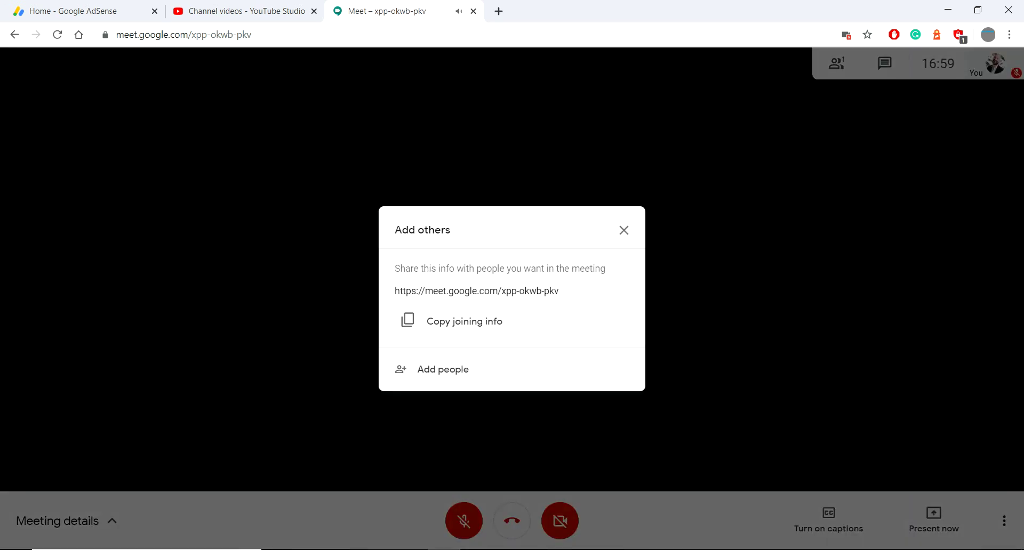
{"action": "left_click", "coordinate": [623, 230]}
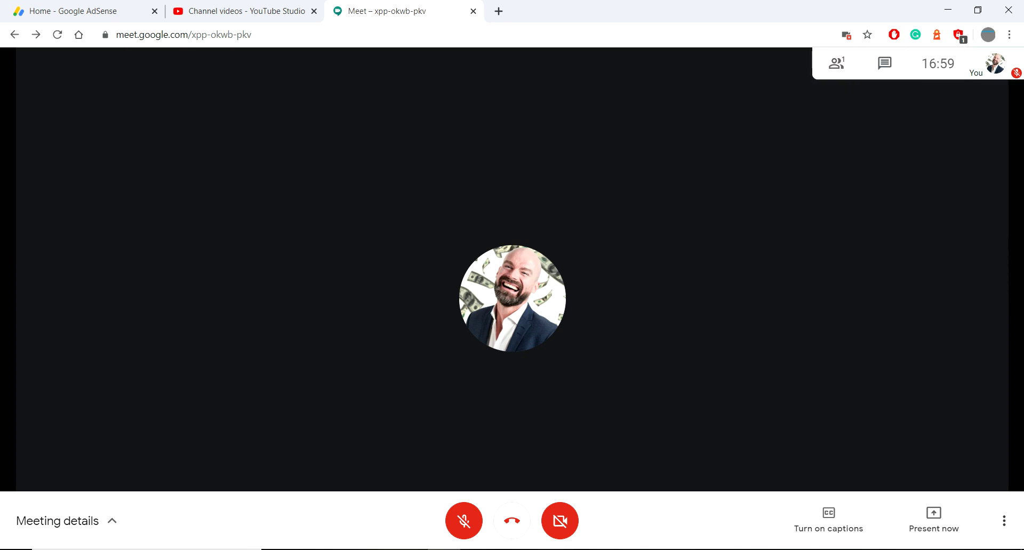
Step: Look over the Present now and more-options menus, then show the meeting's participant list
{"action": "left_click", "coordinate": [933, 520]}
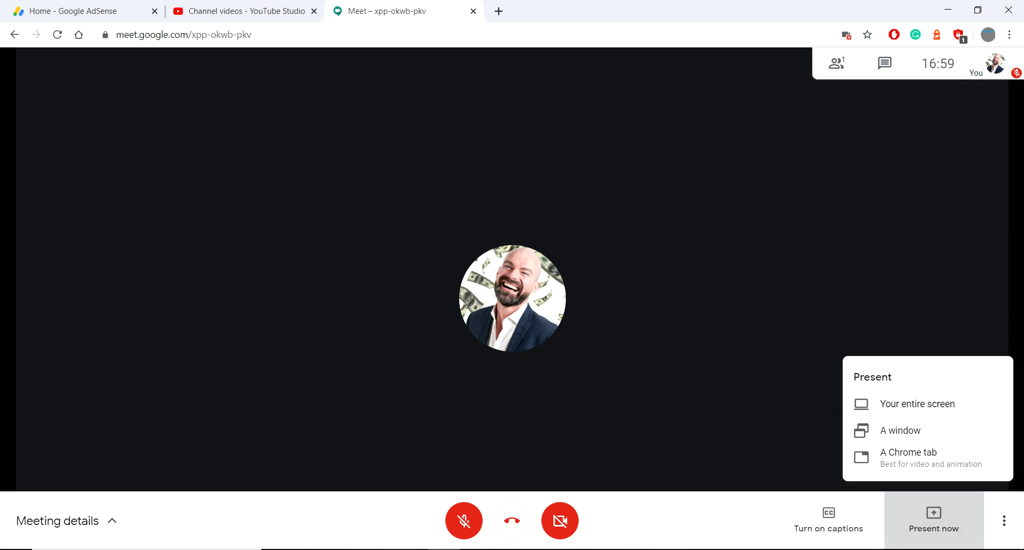
{"action": "key", "text": "Escape"}
{"action": "left_click", "coordinate": [1005, 521]}
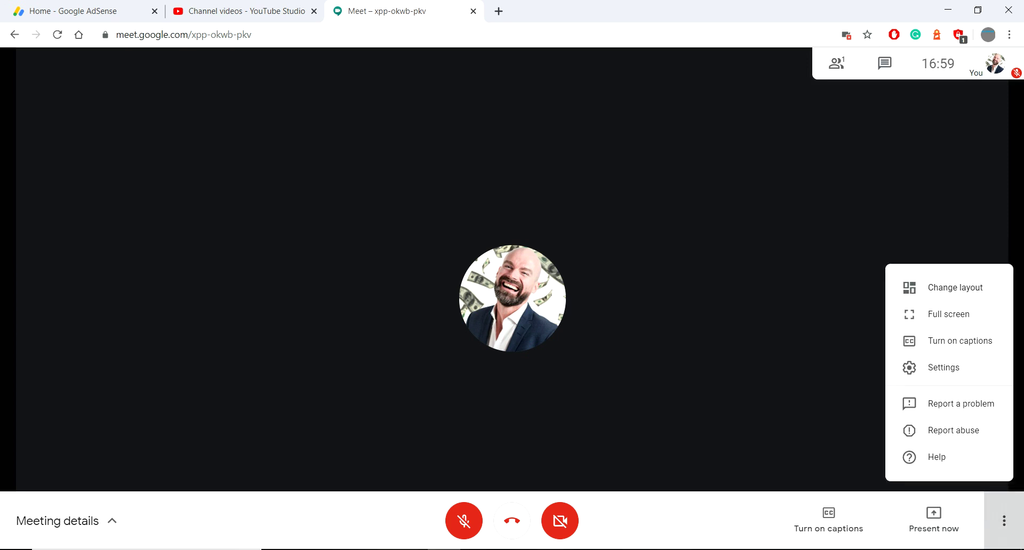
{"action": "left_click", "coordinate": [1005, 521]}
{"action": "left_click", "coordinate": [1004, 521]}
{"action": "key", "text": "Escape"}
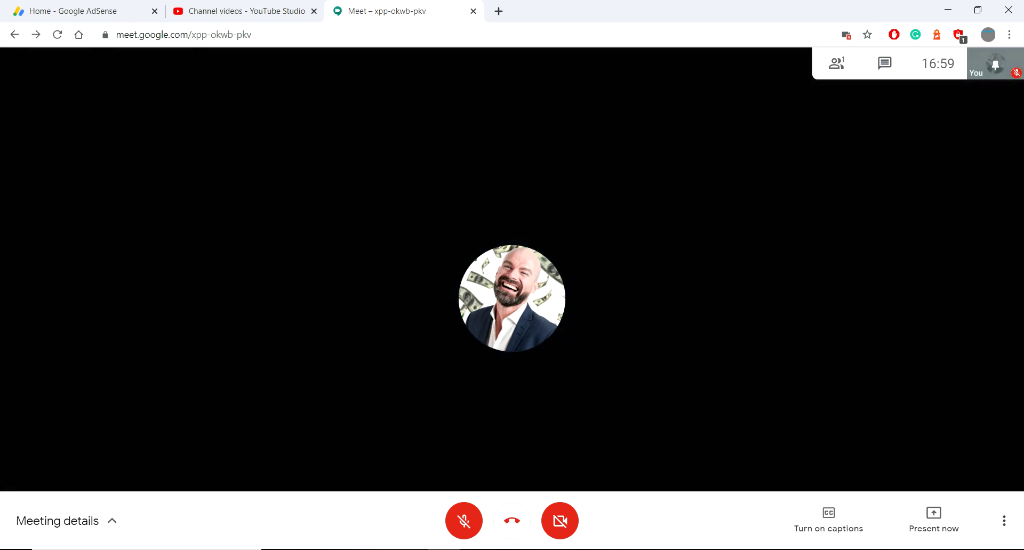
{"action": "left_click", "coordinate": [836, 63]}
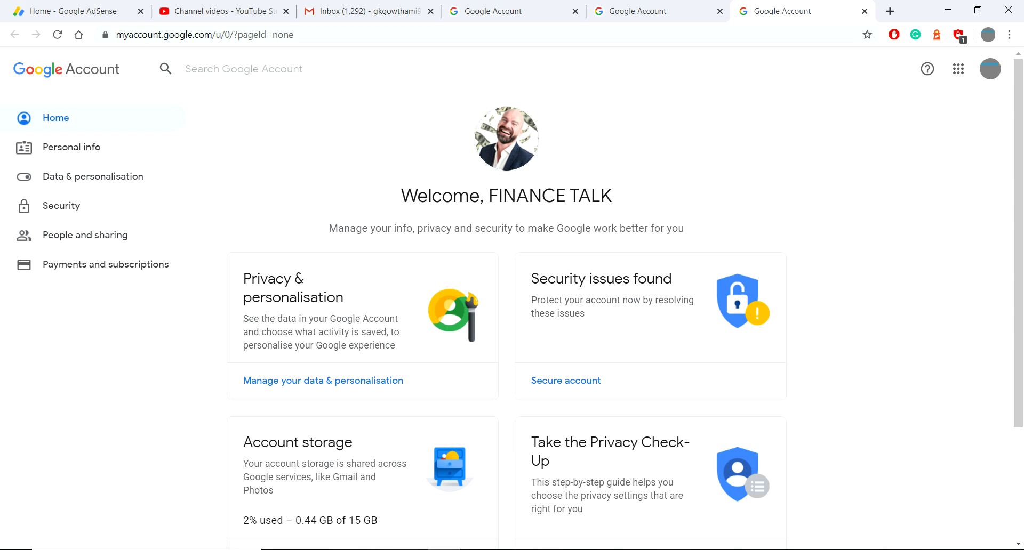
Step: Open Personal info and view the Name editor for FINANCE TALK, leaving it unchanged
{"action": "key", "text": "ctrl+l"}
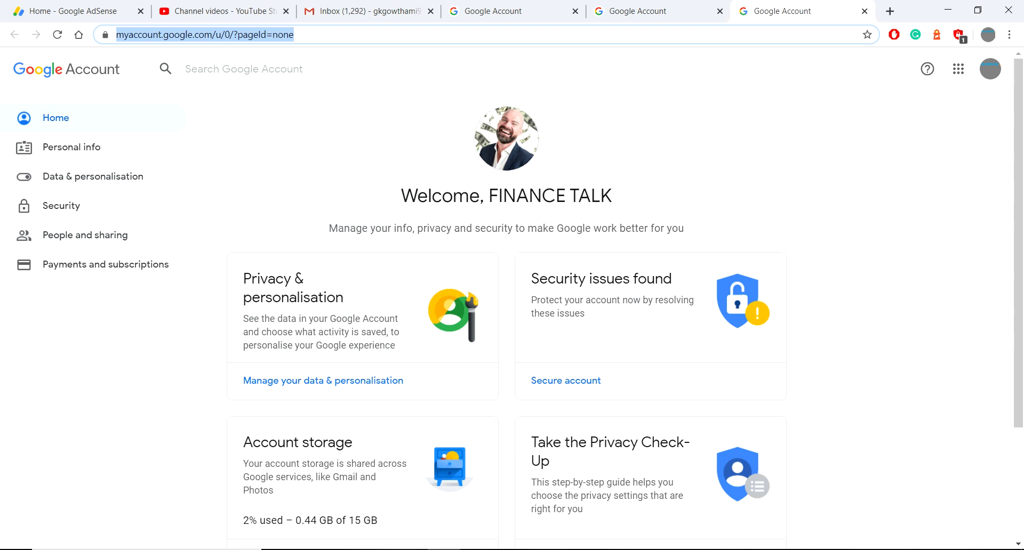
{"action": "left_click", "coordinate": [71, 148]}
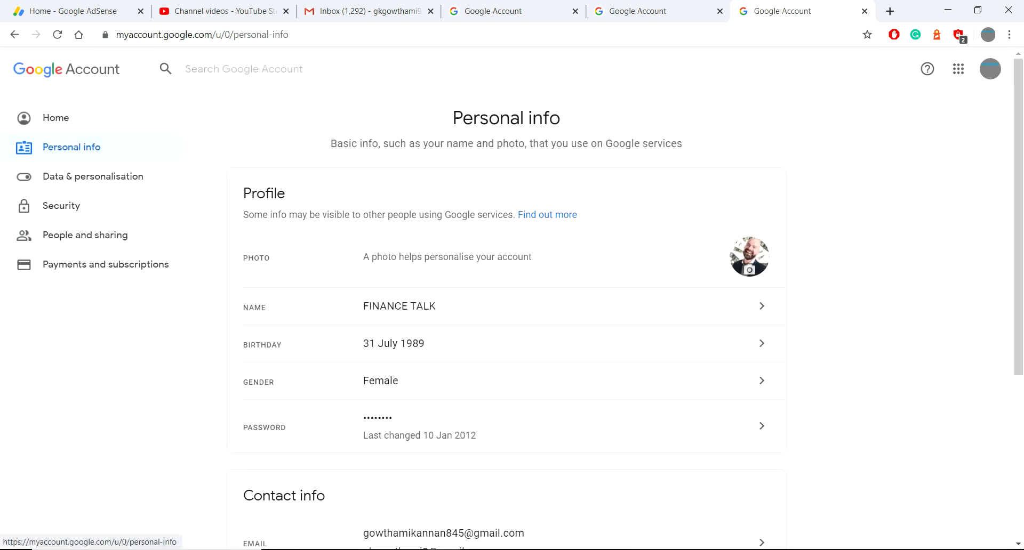
{"action": "scroll", "coordinate": [507, 299], "scroll_direction": "down", "scroll_amount": 5}
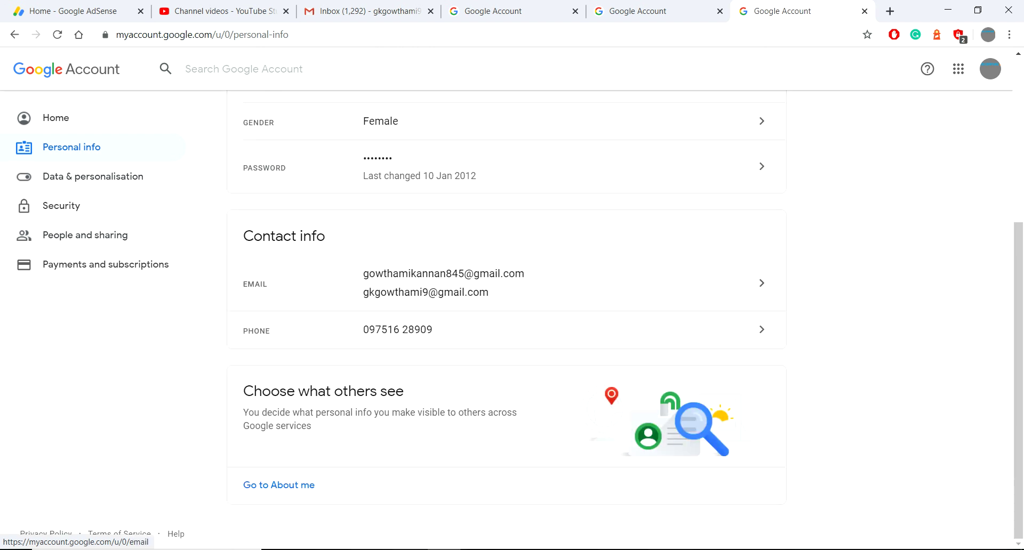
{"action": "scroll", "coordinate": [507, 298], "scroll_direction": "up", "scroll_amount": 5}
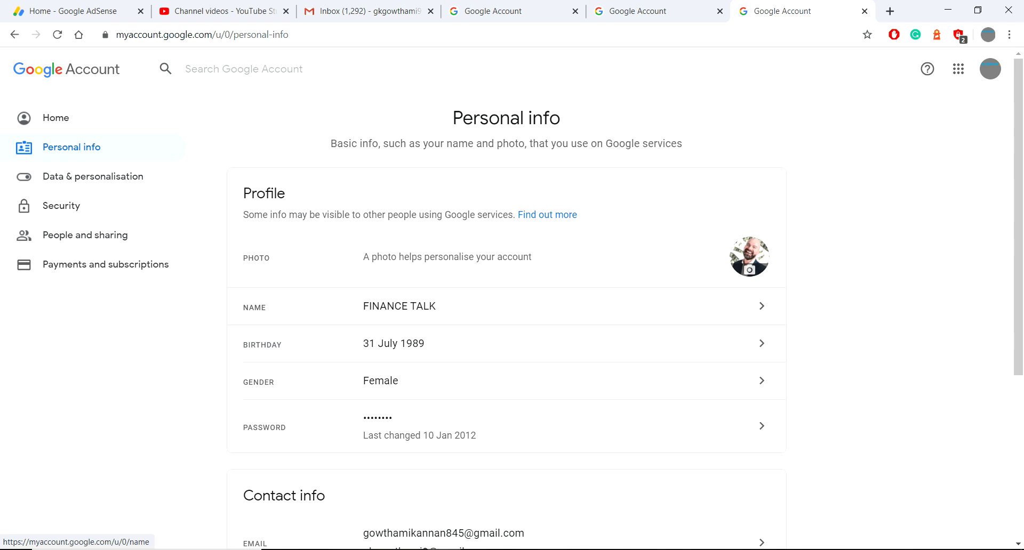
{"action": "left_click", "coordinate": [507, 306]}
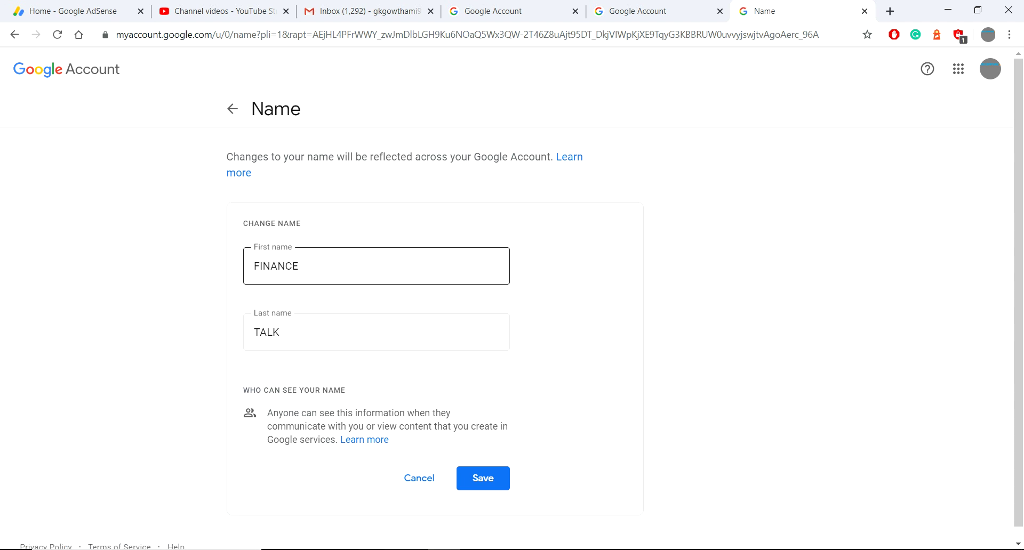
{"action": "left_click", "coordinate": [373, 333]}
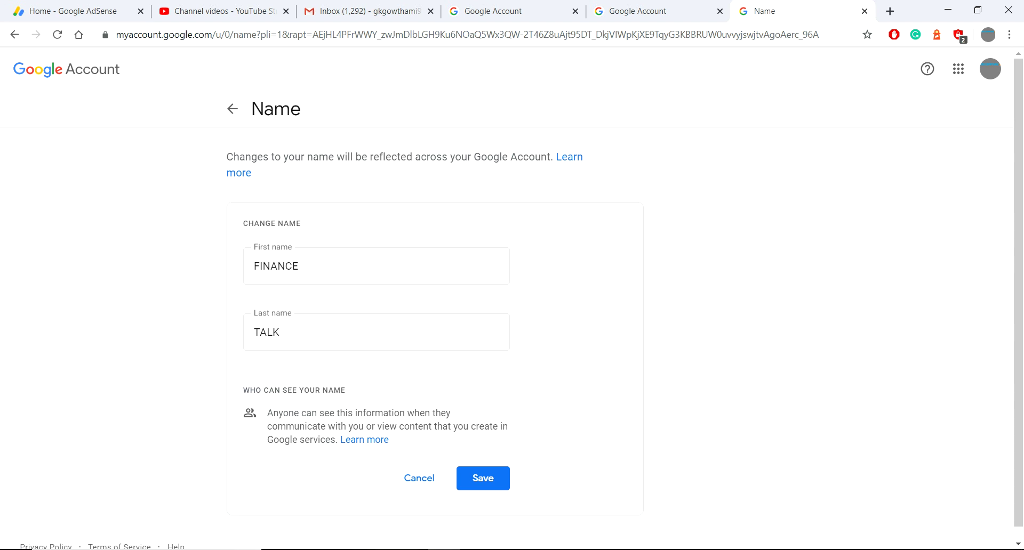
{"action": "key", "text": "Return"}
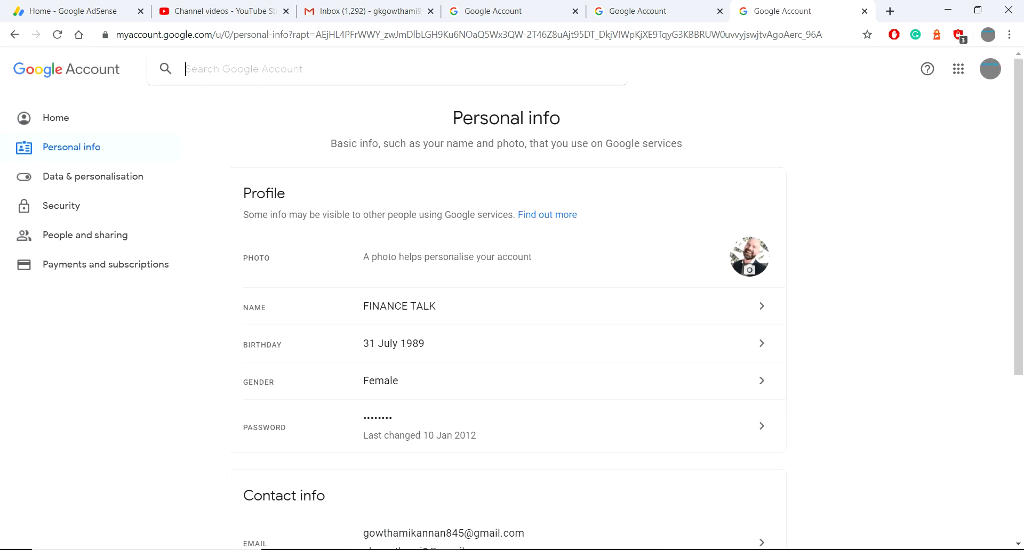
Step: Search help for 'nick name', expand the Name and Nickname notes, and open About me
{"action": "type", "text": "nic"}
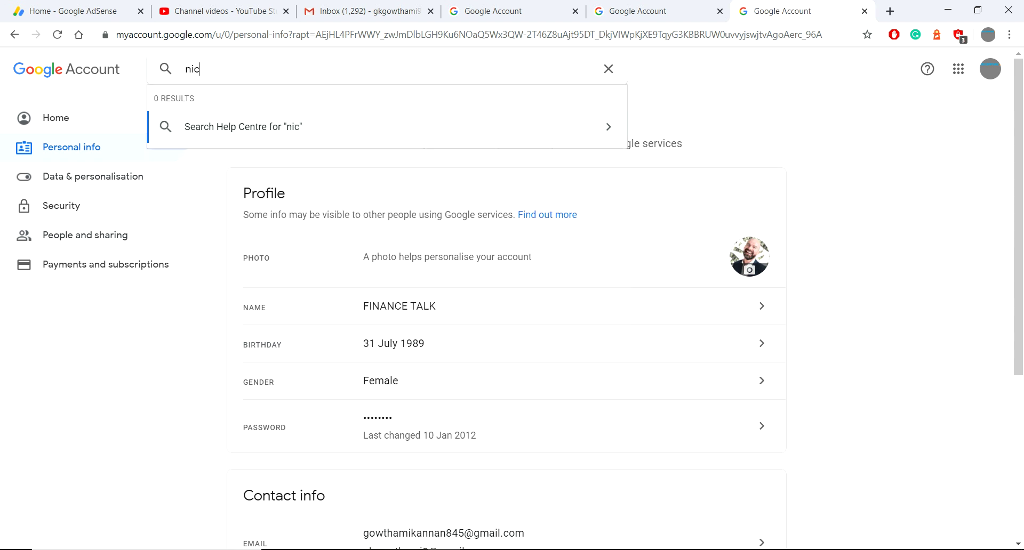
{"action": "type", "text": "k name"}
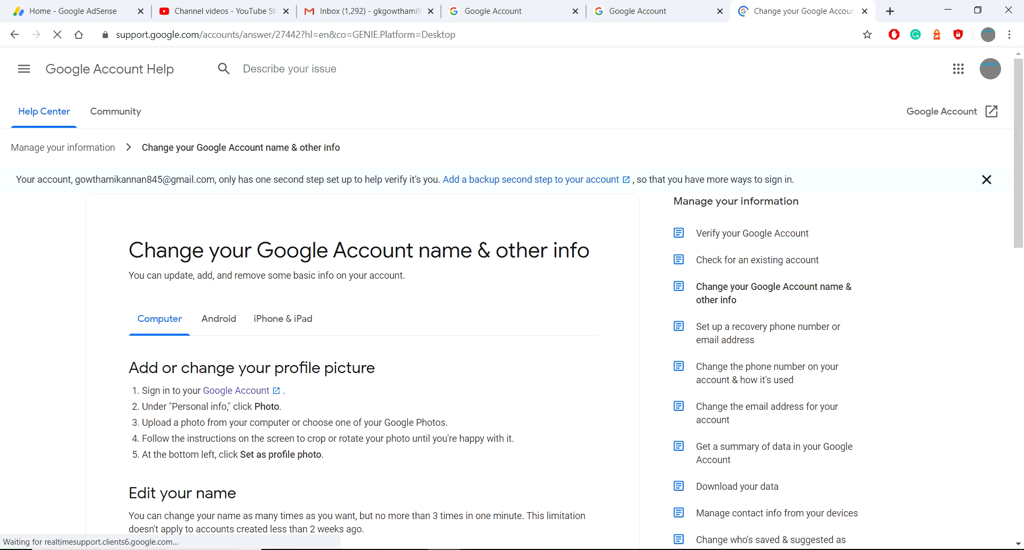
{"action": "scroll", "coordinate": [512, 319], "scroll_direction": "down", "scroll_amount": 10}
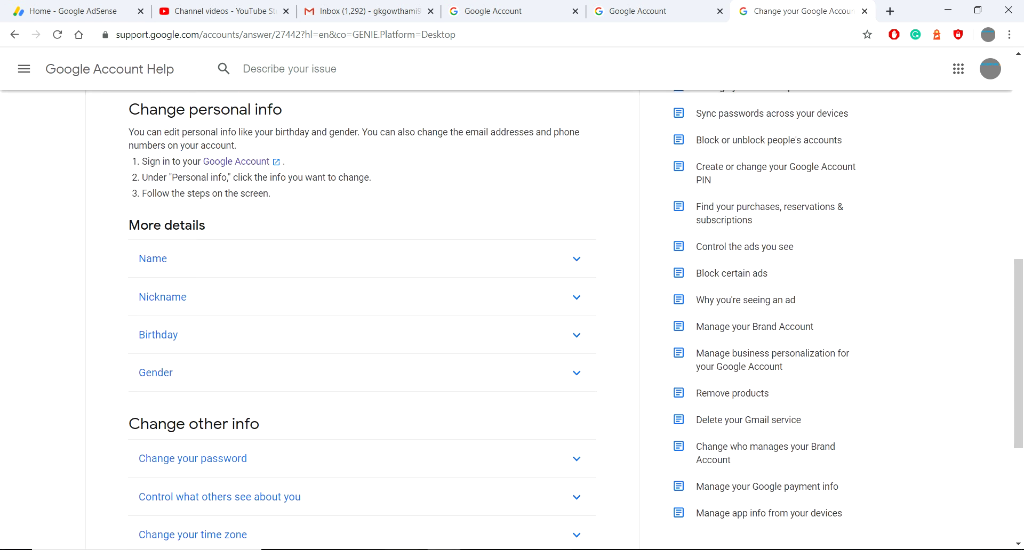
{"action": "left_click", "coordinate": [153, 258]}
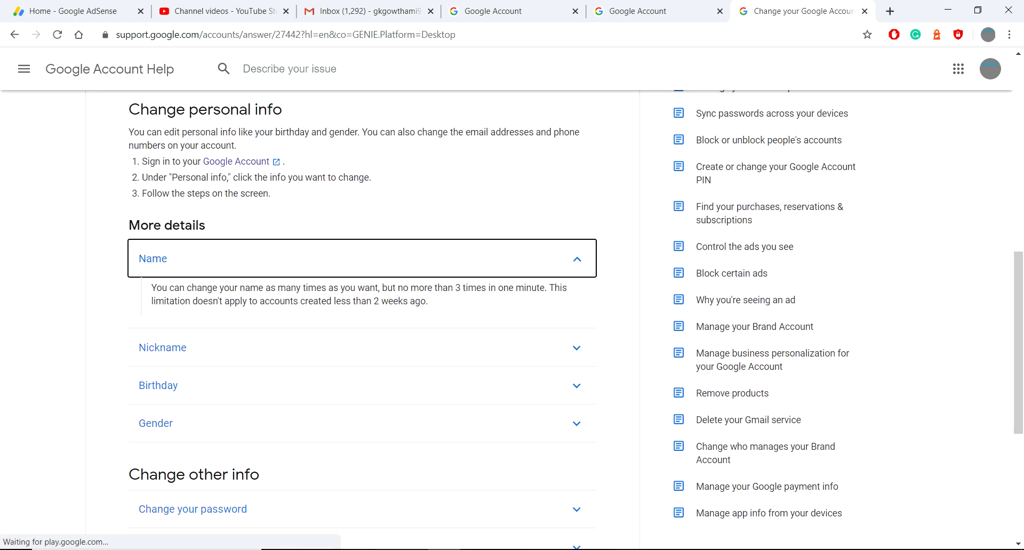
{"action": "key", "text": "Tab"}
{"action": "key", "text": "Return"}
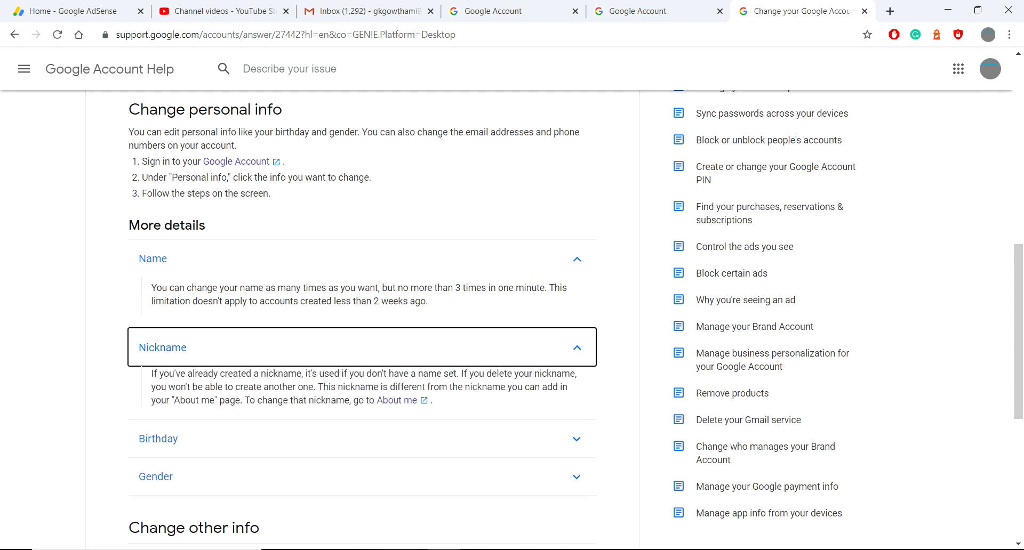
{"action": "key", "text": "Return"}
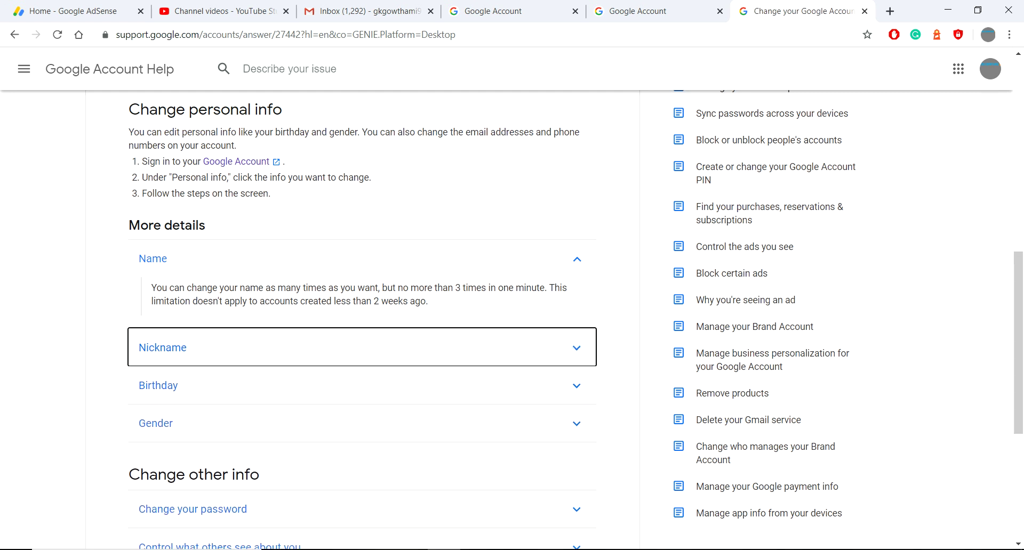
{"action": "key", "text": "Return"}
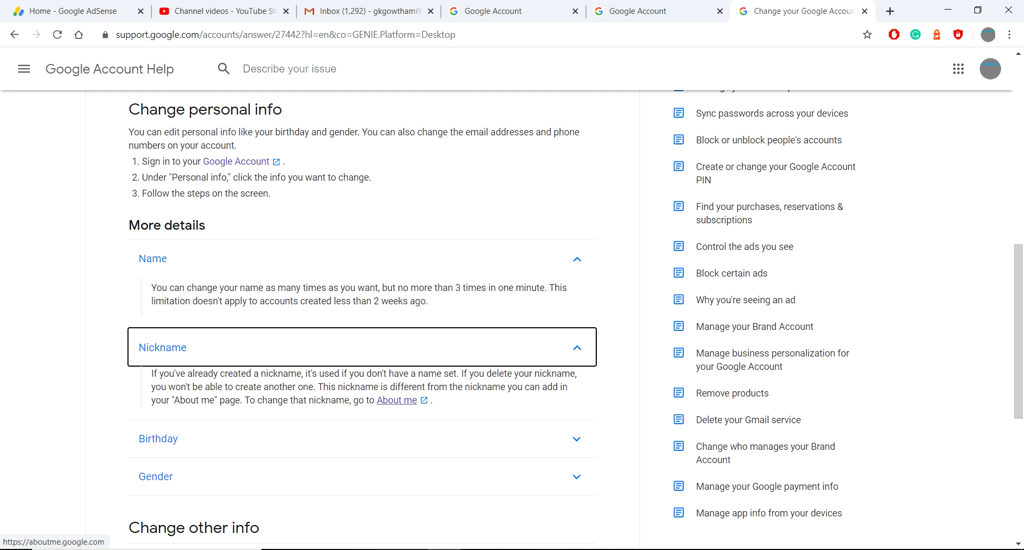
{"action": "key", "text": "Tab"}
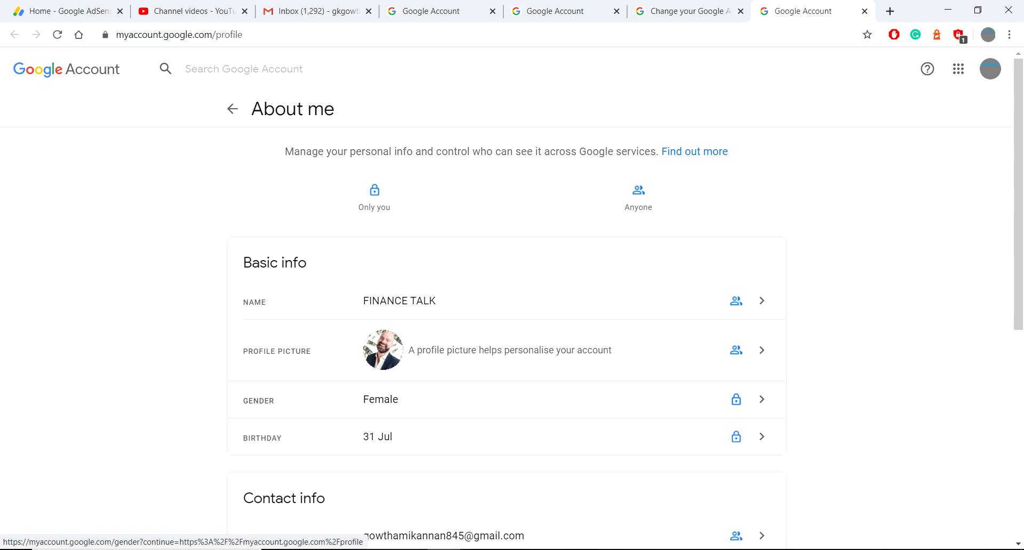
Step: From About me, open the name settings and save a nickname of the user's full real name
{"action": "scroll", "coordinate": [512, 326], "scroll_direction": "down", "scroll_amount": 3}
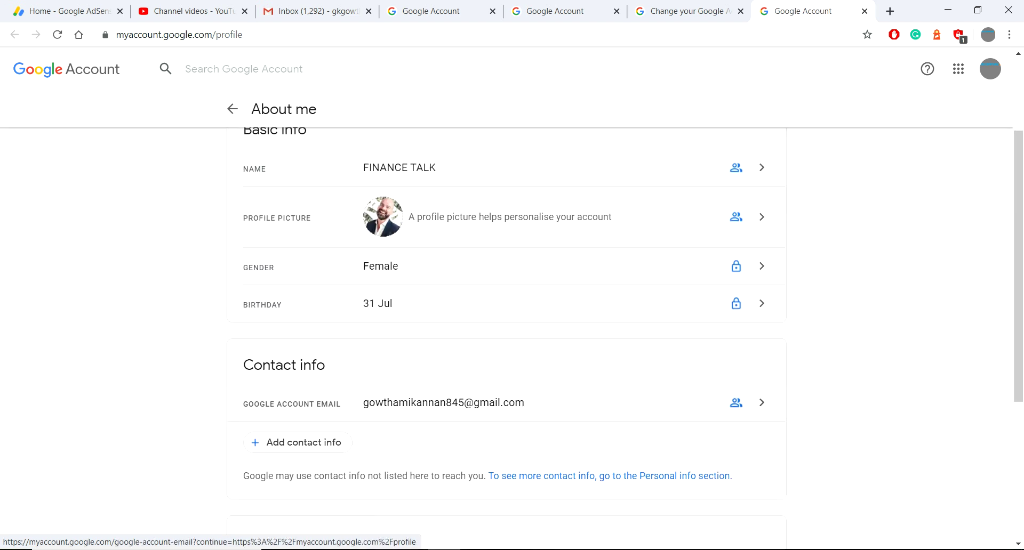
{"action": "scroll", "coordinate": [512, 326], "scroll_direction": "up", "scroll_amount": 3}
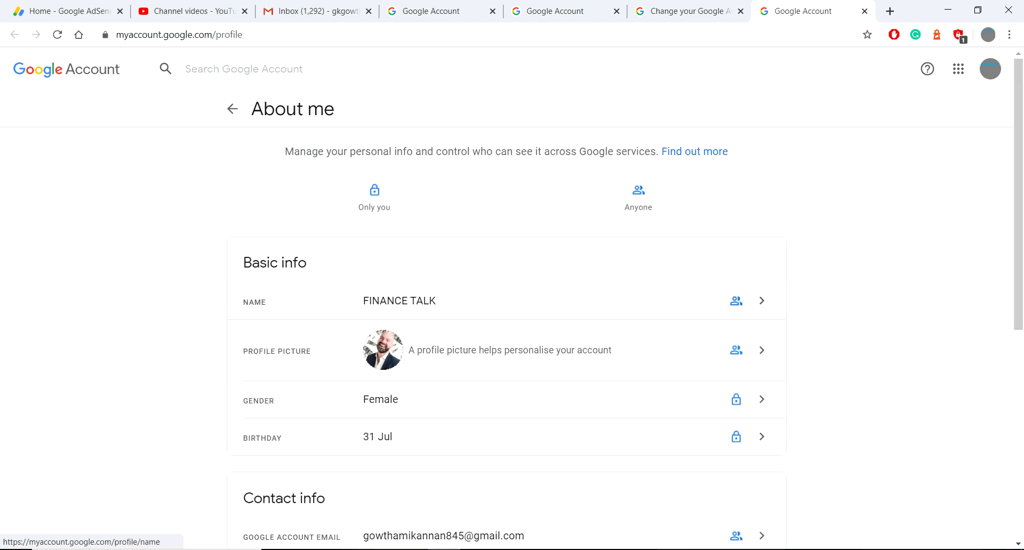
{"action": "left_click", "coordinate": [480, 301]}
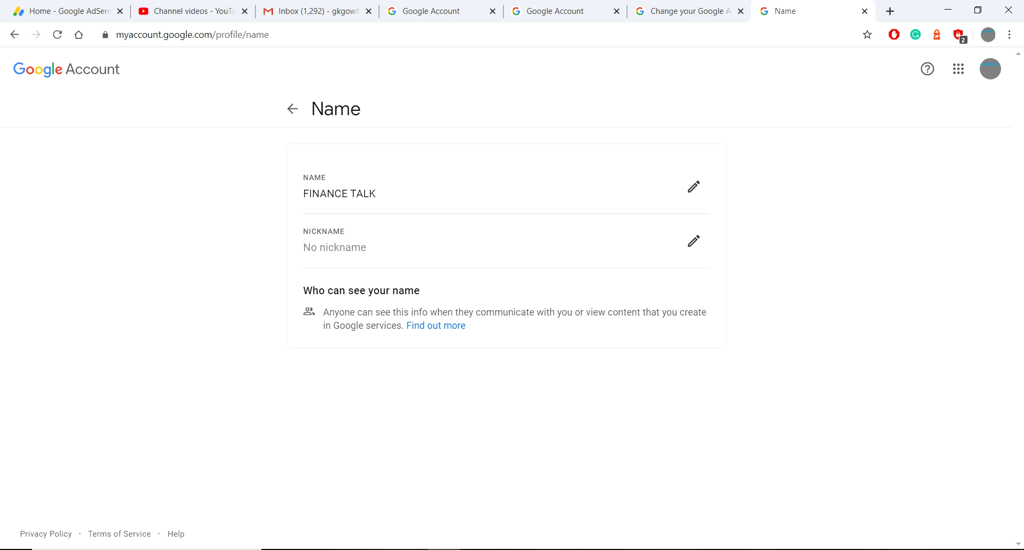
{"action": "left_click", "coordinate": [693, 241]}
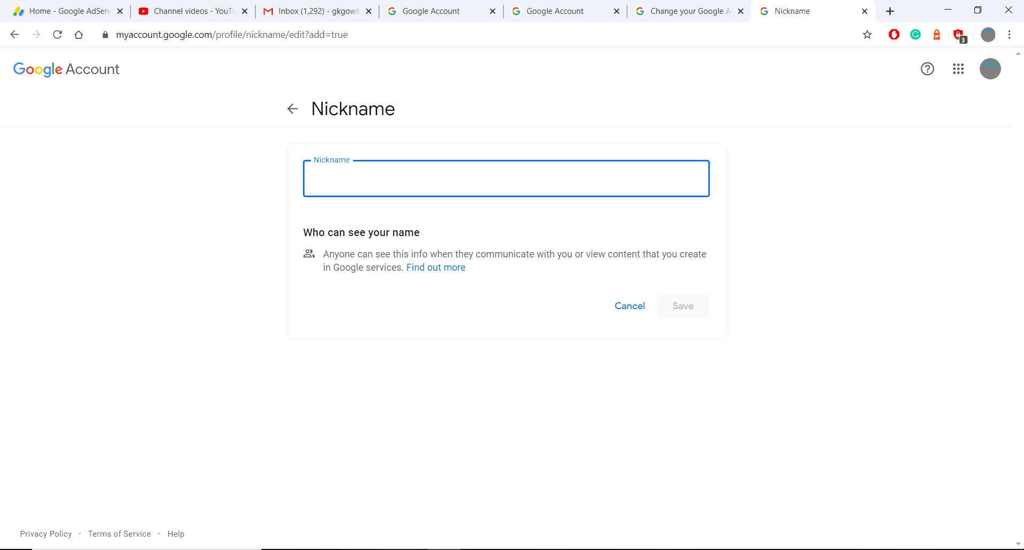
{"action": "type", "text": "Gowtha"}
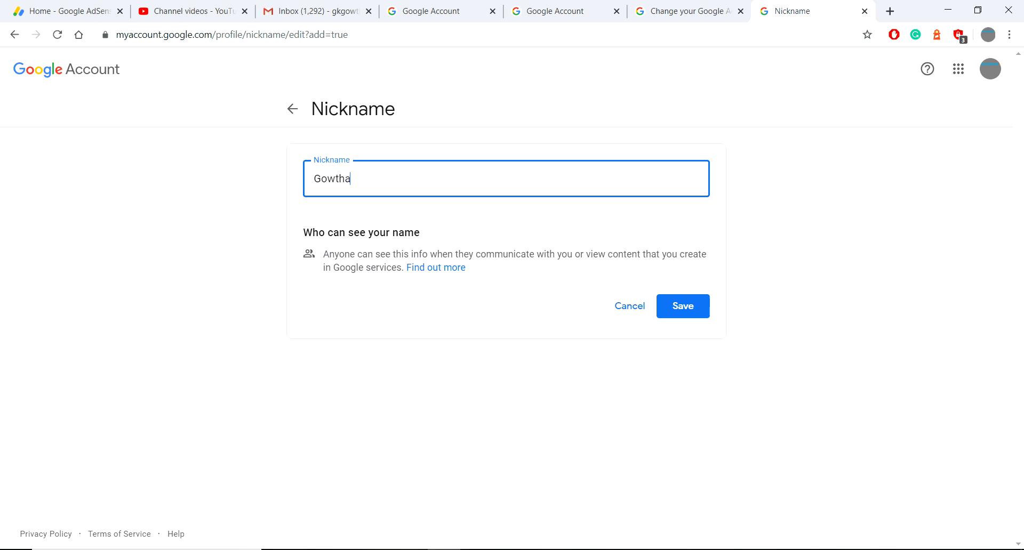
{"action": "type", "text": "mi Kannan"}
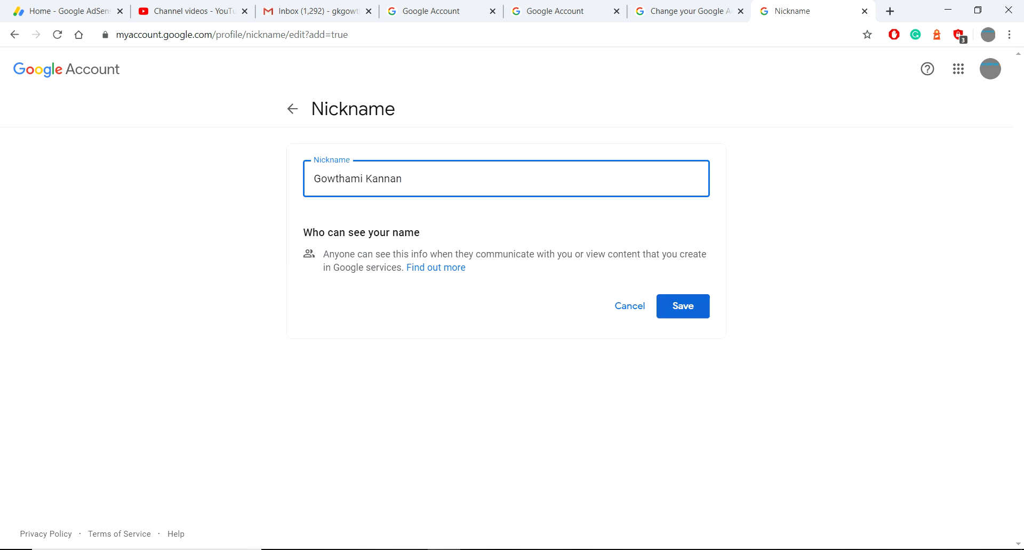
{"action": "key", "text": "Return"}
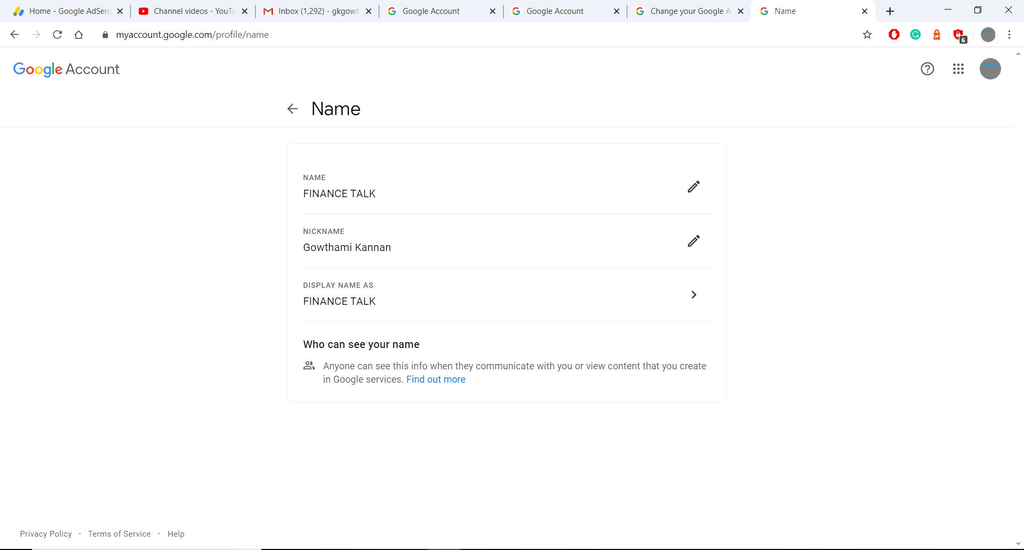
Step: Overwrite first name FINANCE with the user's real first name and start replacing last name TALK
{"action": "key", "text": "Return"}
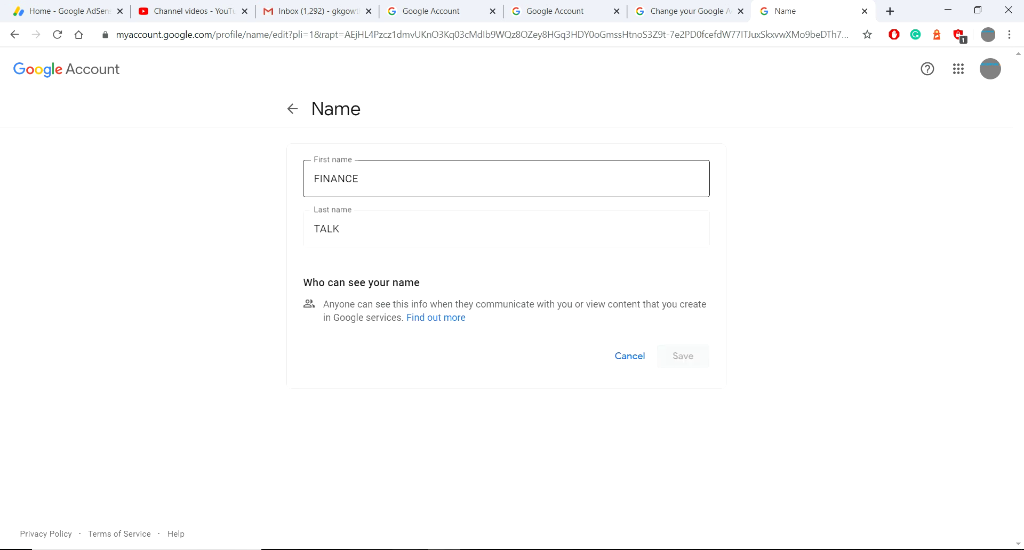
{"action": "key", "text": "shift+Left"}
{"action": "key", "text": "shift+Left"}
{"action": "key", "text": "shift+Left"}
{"action": "key", "text": "shift+Left"}
{"action": "key", "text": "shift+Left"}
{"action": "key", "text": "shift+Left"}
{"action": "key", "text": "shift+Left"}
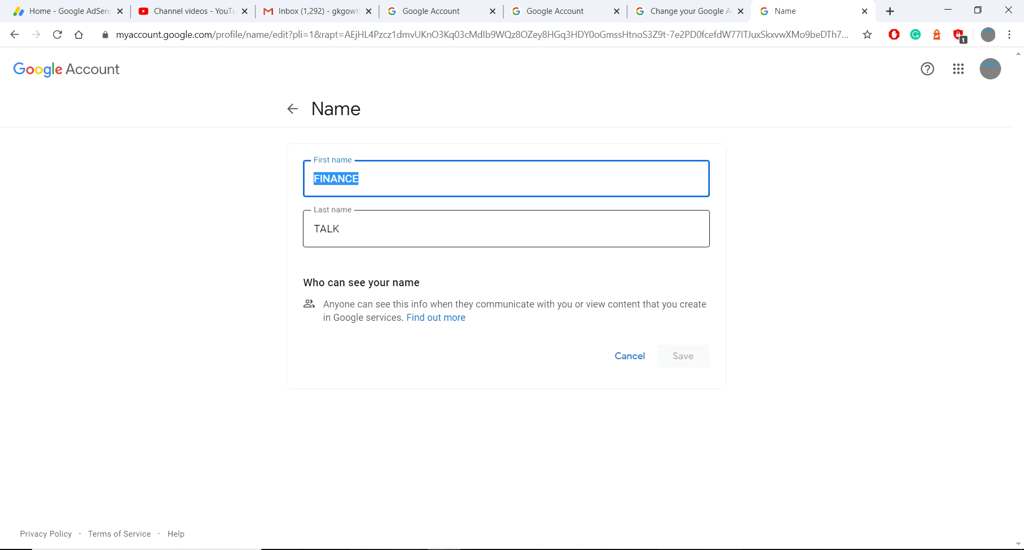
{"action": "key", "text": "Tab"}
{"action": "key", "text": "shift+Tab"}
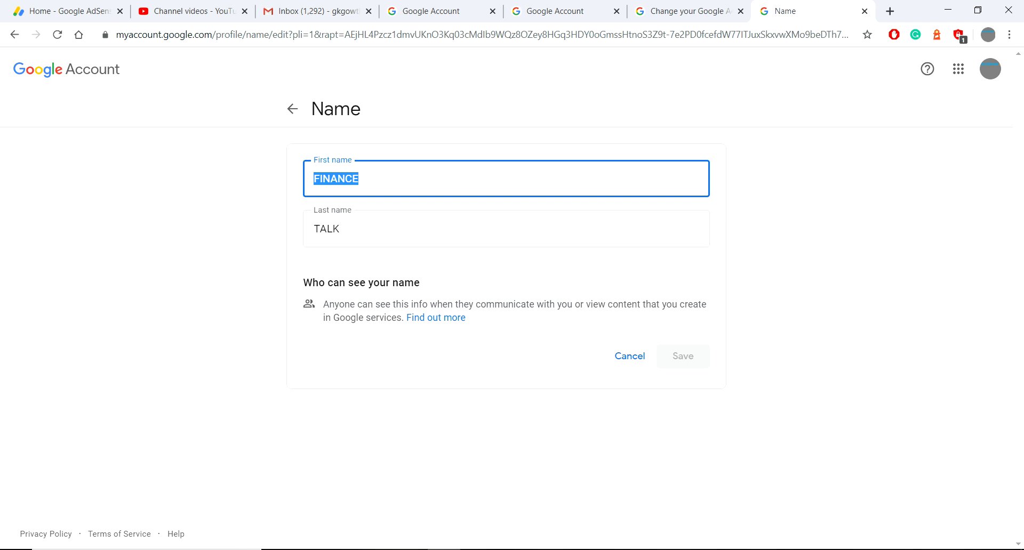
{"action": "type", "text": "Gow"}
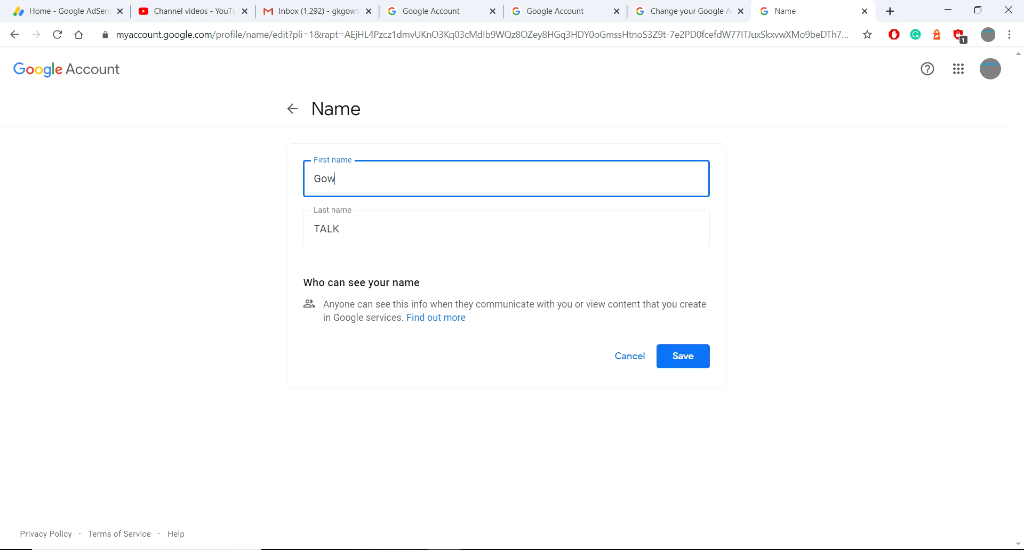
{"action": "type", "text": "thami"}
{"action": "left_click_drag", "start_coordinate": [342, 228], "coordinate": [314, 229]}
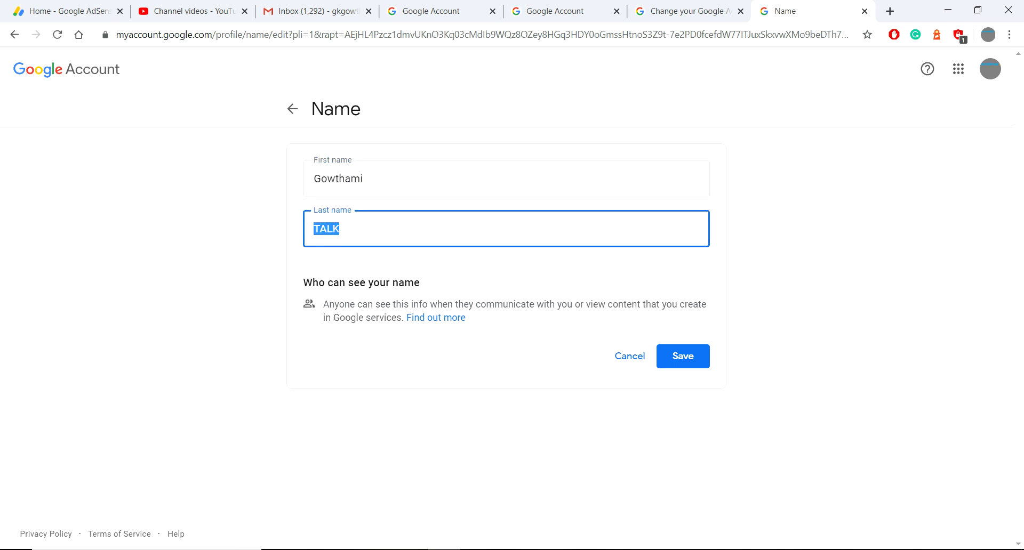
{"action": "type", "text": "K"}
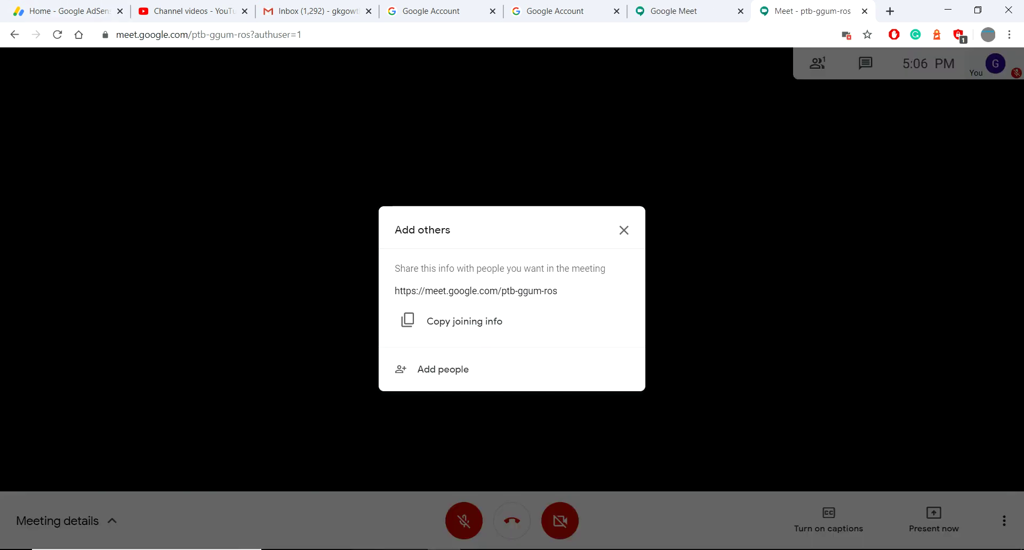
Step: Close the Add others prompt and open the People panel showing the updated name
{"action": "key", "text": "Escape"}
{"action": "left_click", "coordinate": [817, 63]}
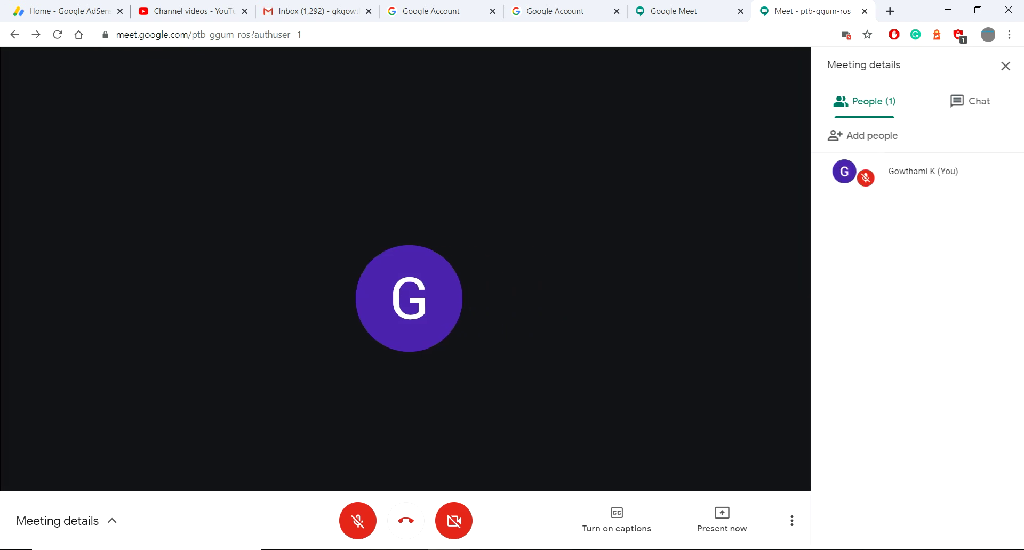